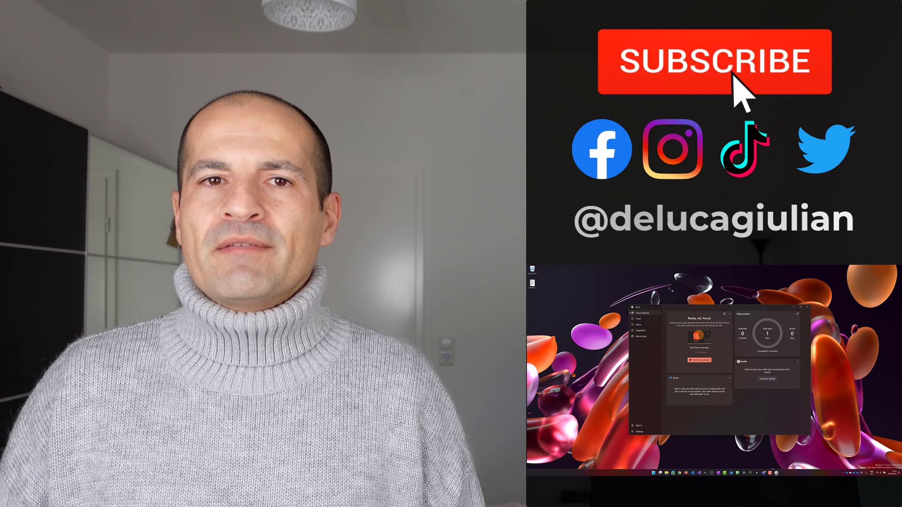
Scroll the focus session length up to 60 minutes, then tick and untick Skip breaks to keep one break
scroll(704, 334, "up", 5)
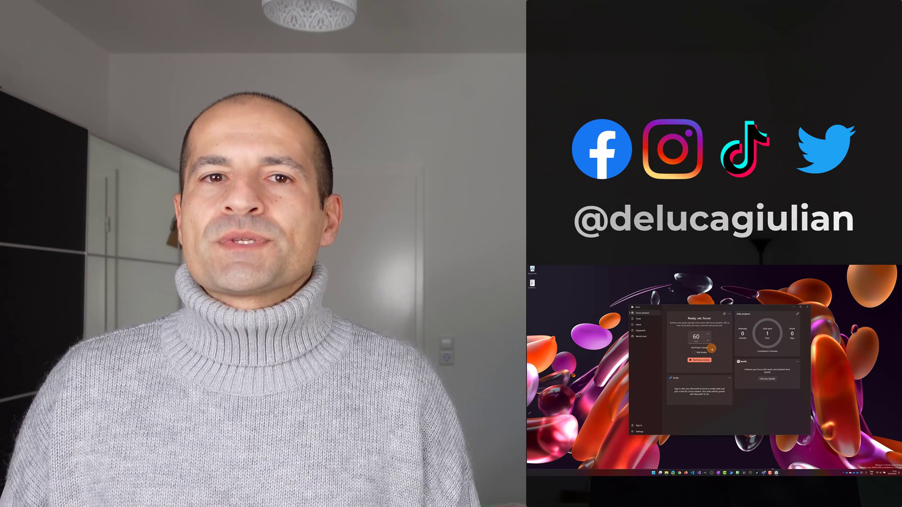
left_click(693, 352)
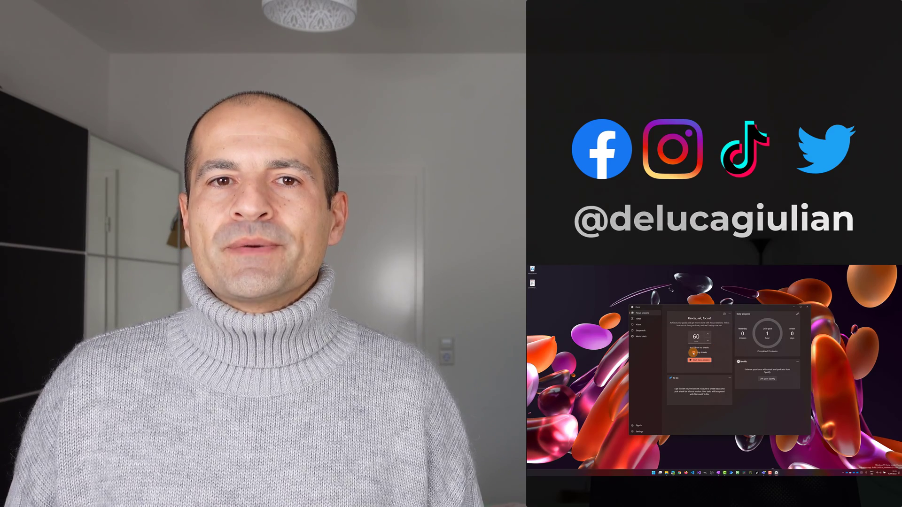
left_click(693, 352)
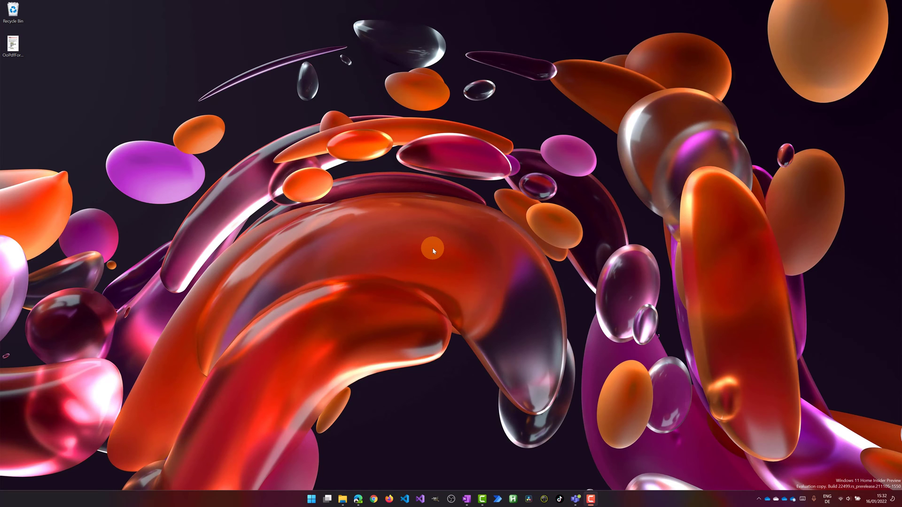
Search the Start menu for 'clock' and launch the Clock app
key("super")
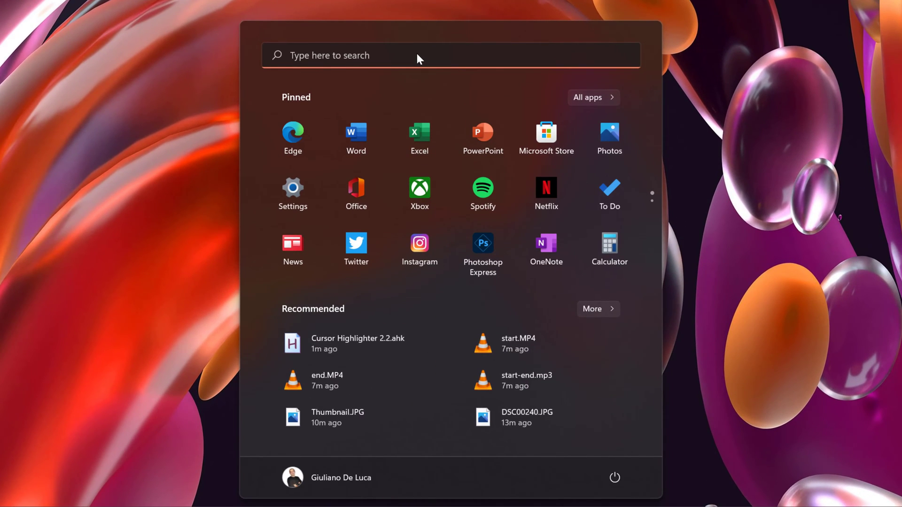
type("clock")
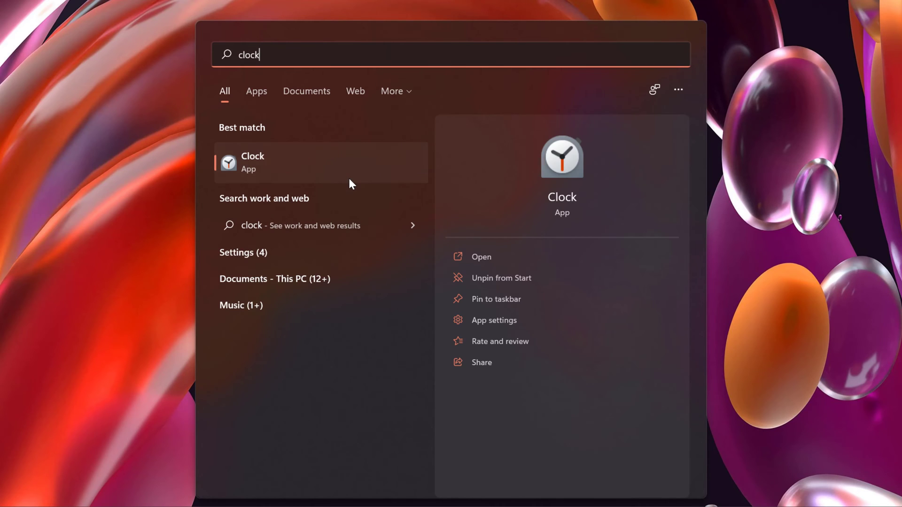
key("Return")
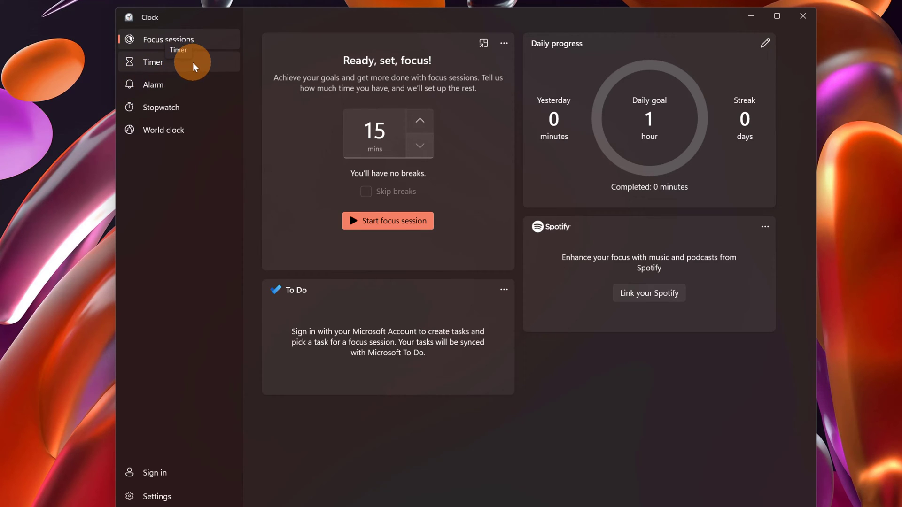
left_click(203, 103)
left_click(195, 128)
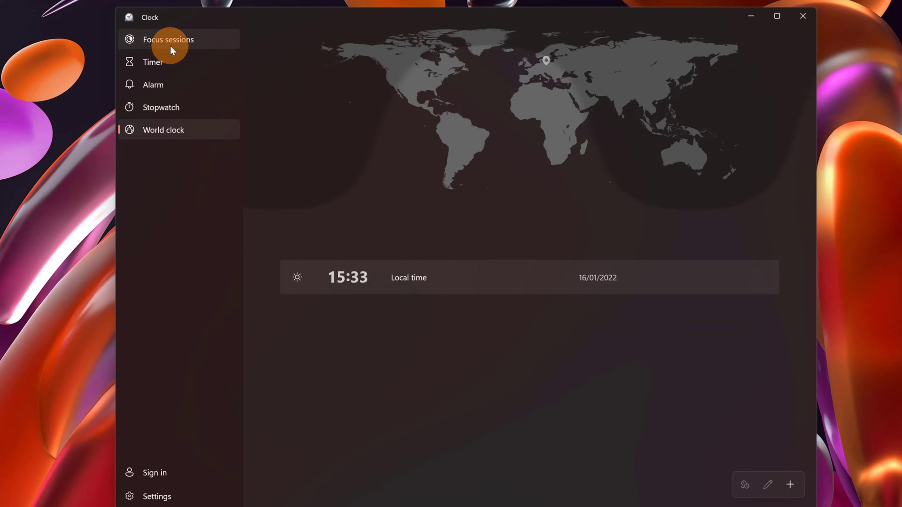
left_click(169, 46)
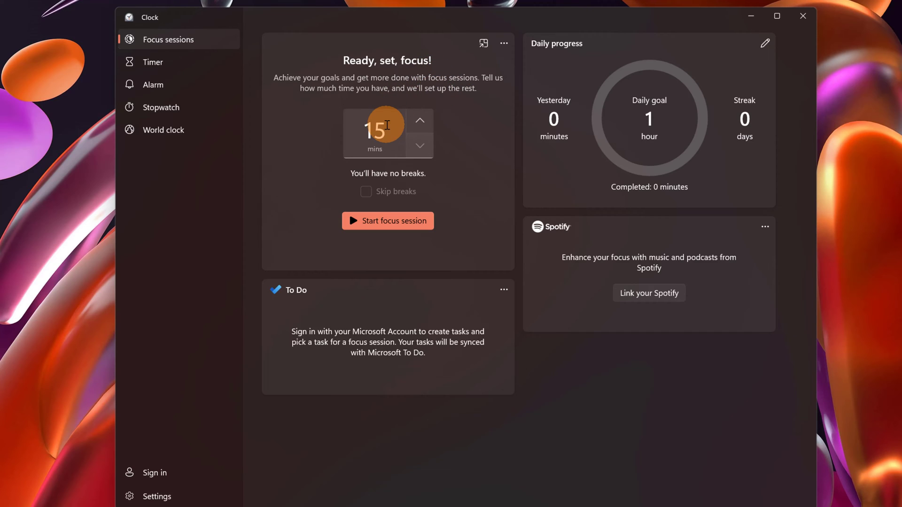
Raise the session length from 15 to 60 minutes, then tick and untick Skip breaks
left_click(387, 125)
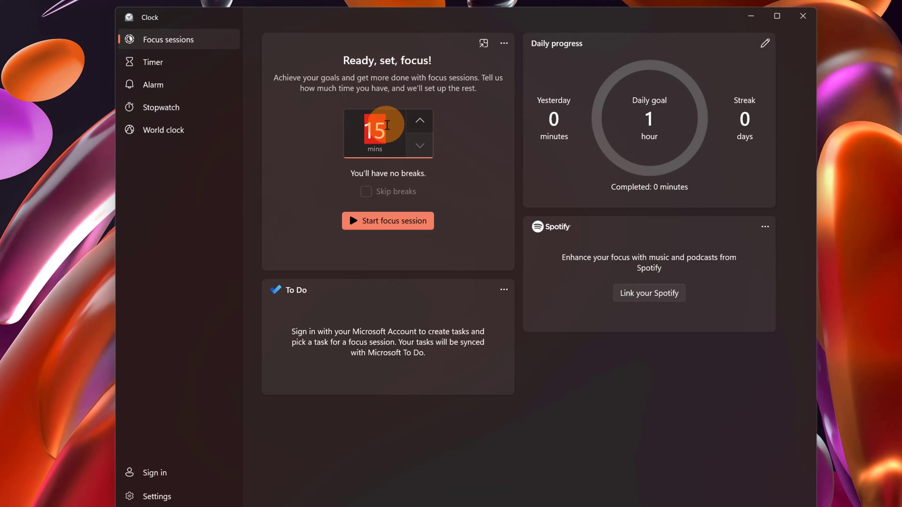
left_click(417, 123)
left_click(416, 123)
left_click(417, 123)
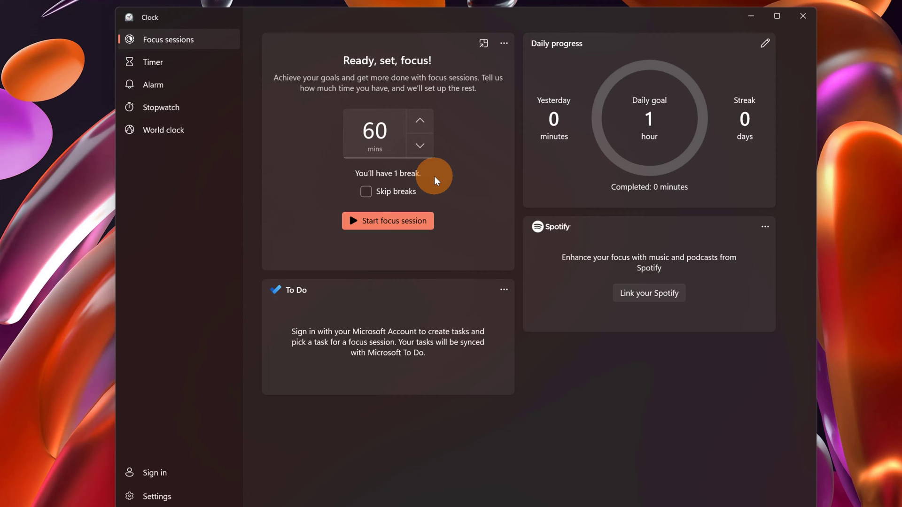
left_click(365, 193)
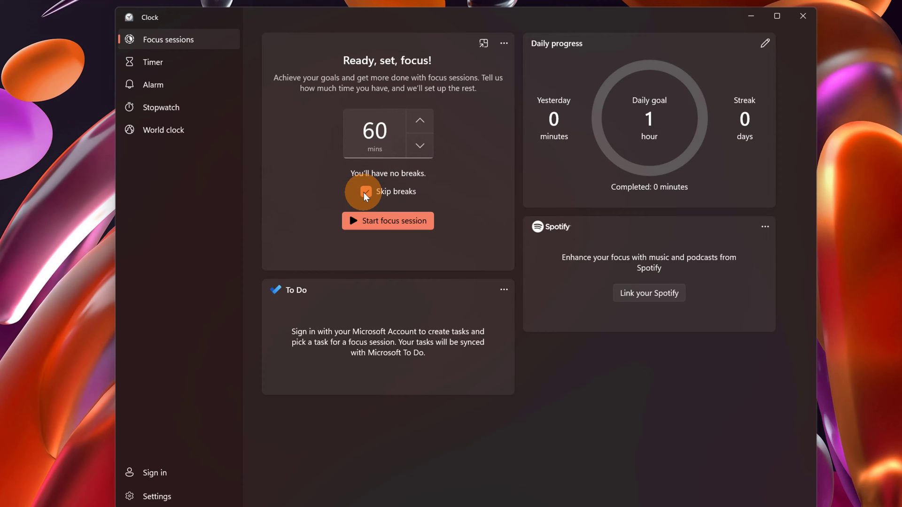
left_click(366, 192)
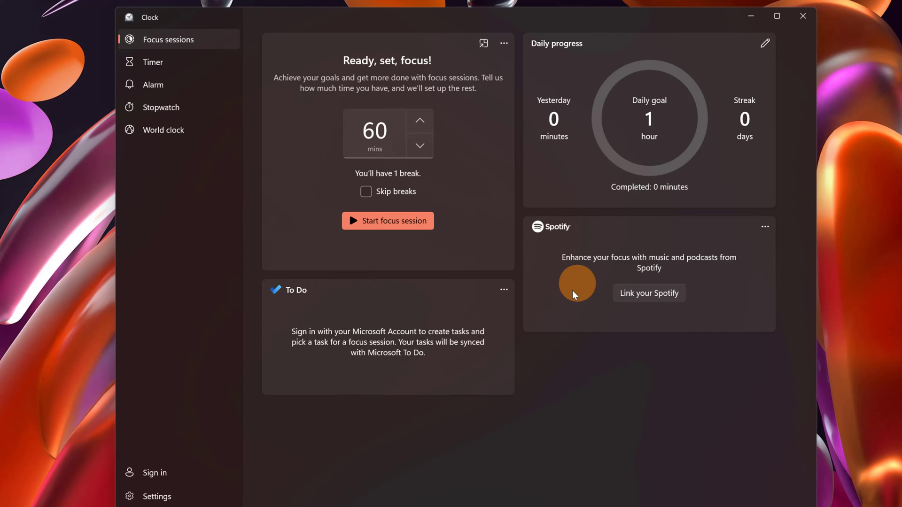
left_click(764, 44)
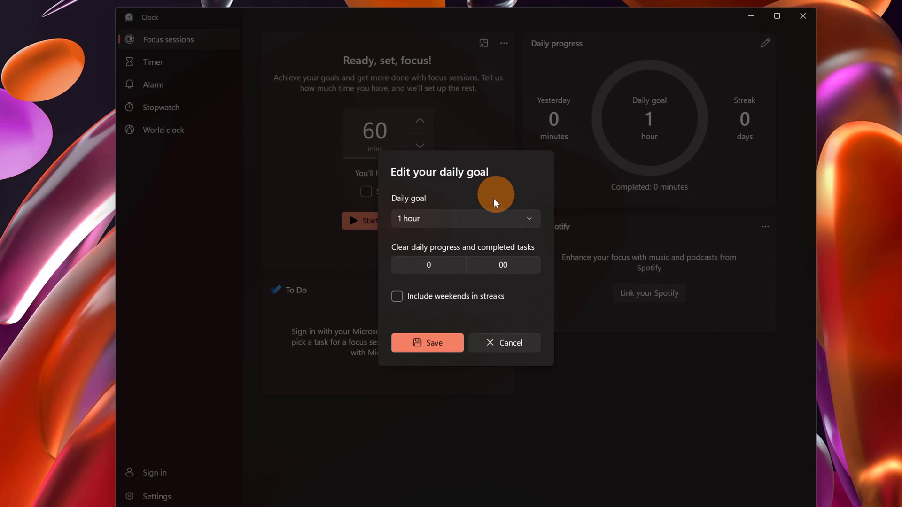
left_click(490, 214)
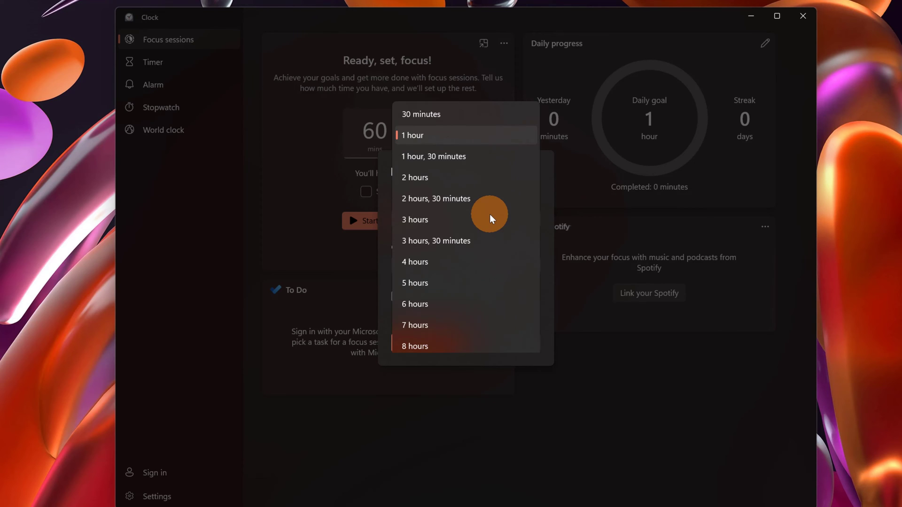
left_click(551, 187)
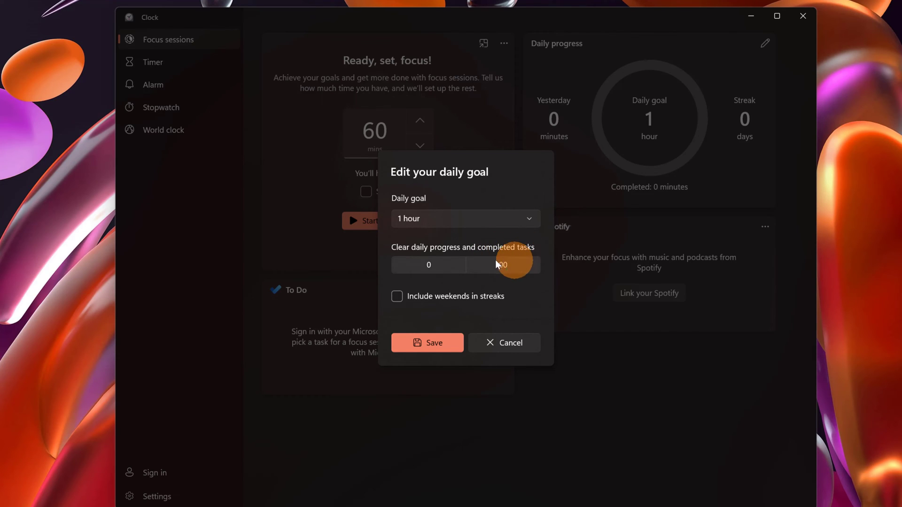
left_click(424, 302)
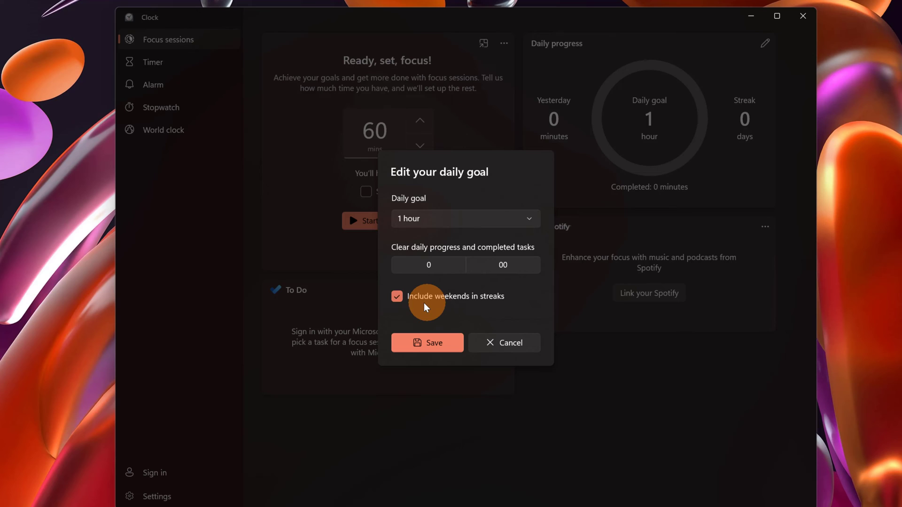
left_click(424, 300)
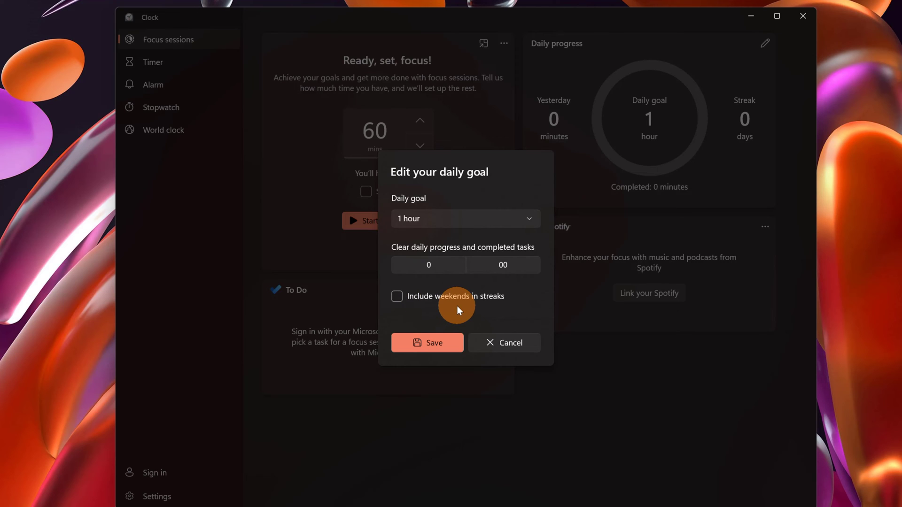
left_click(491, 347)
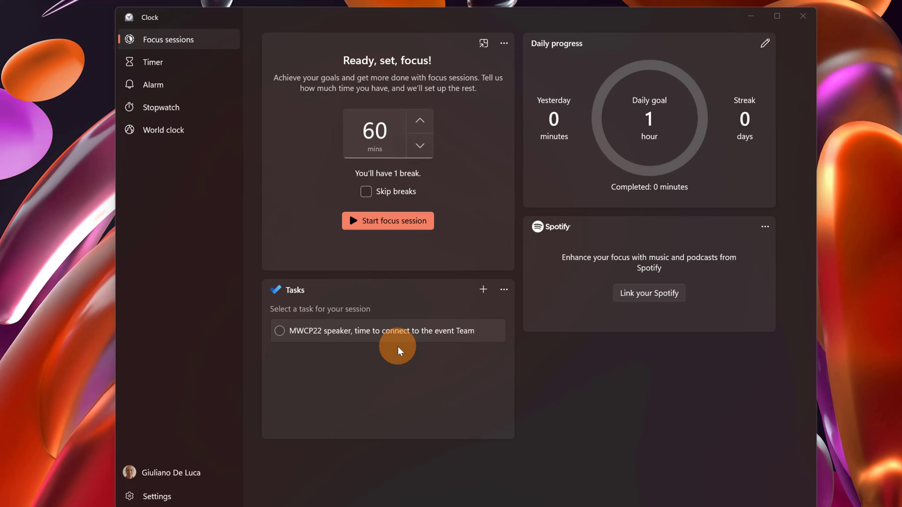
Add the task 'Prepare the PowerPoint presentation for the new Intranet' and select it for this session
left_click(483, 288)
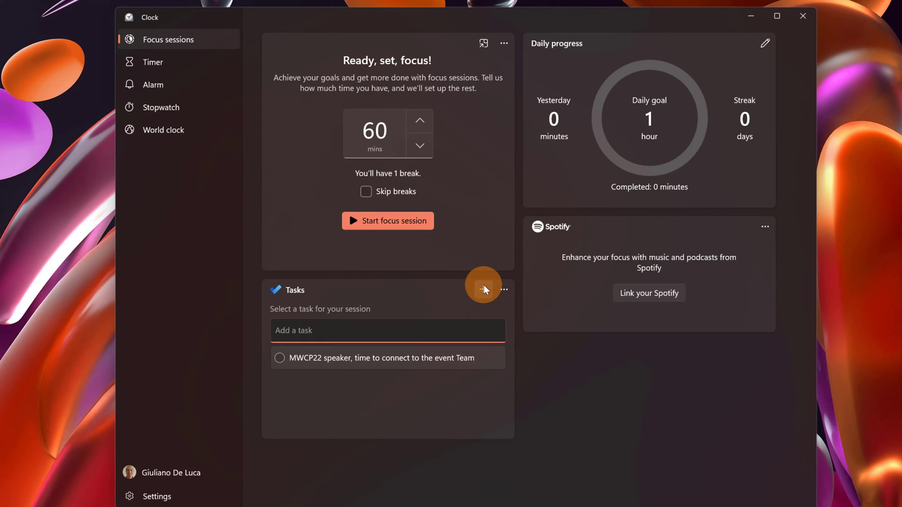
type("Prepare the PowerPoint presentation for the new Intranet")
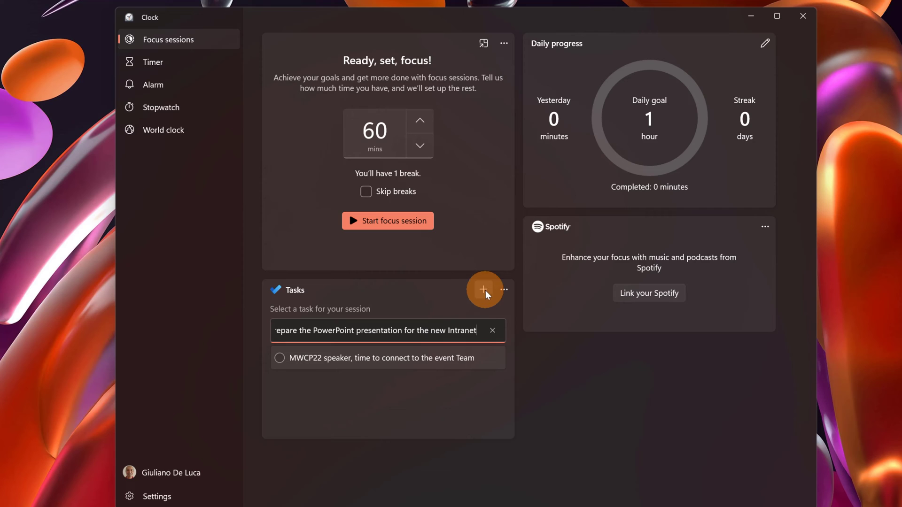
left_click(475, 399)
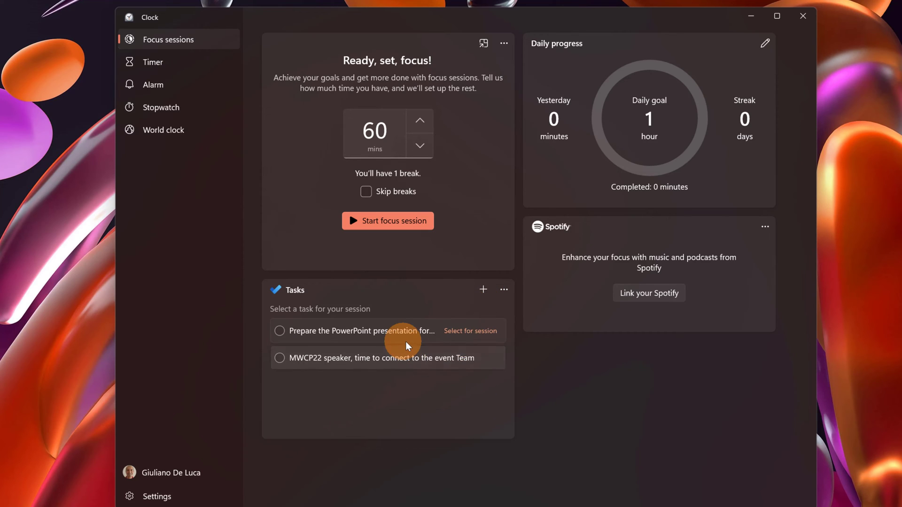
left_click(465, 331)
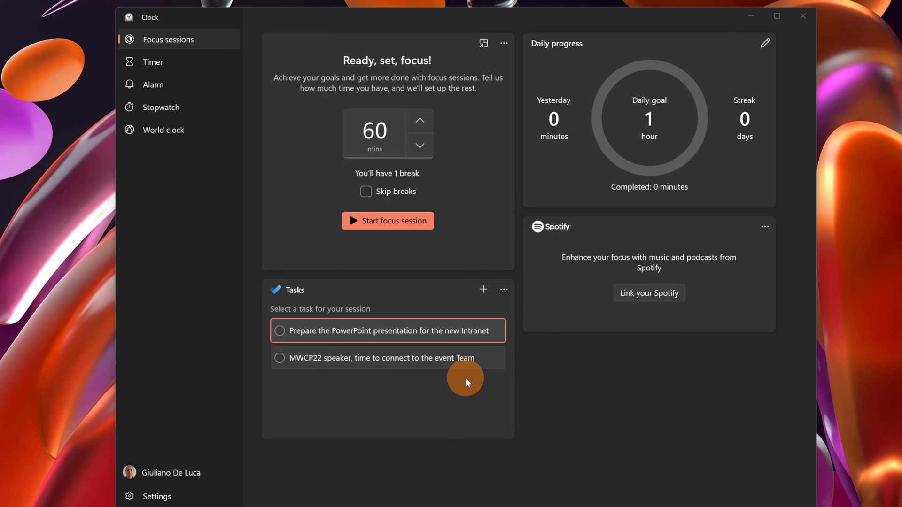
left_click(157, 496)
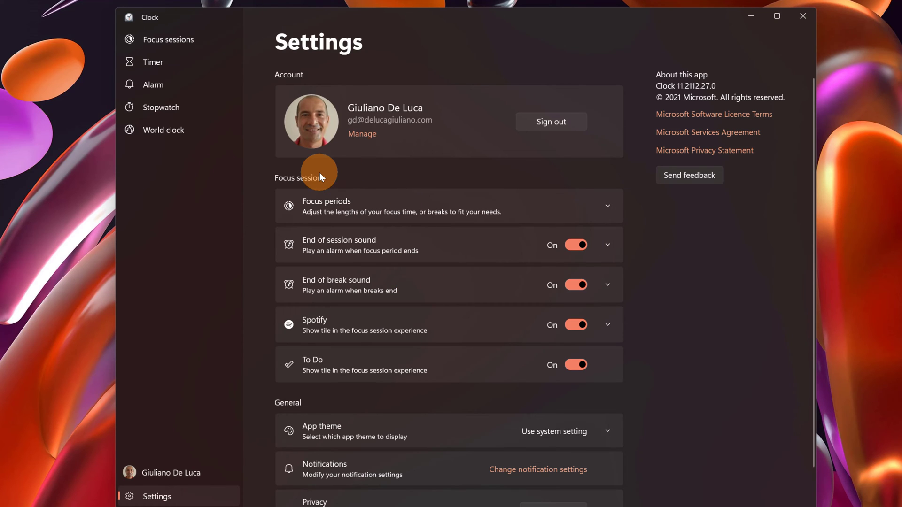
left_click(607, 207)
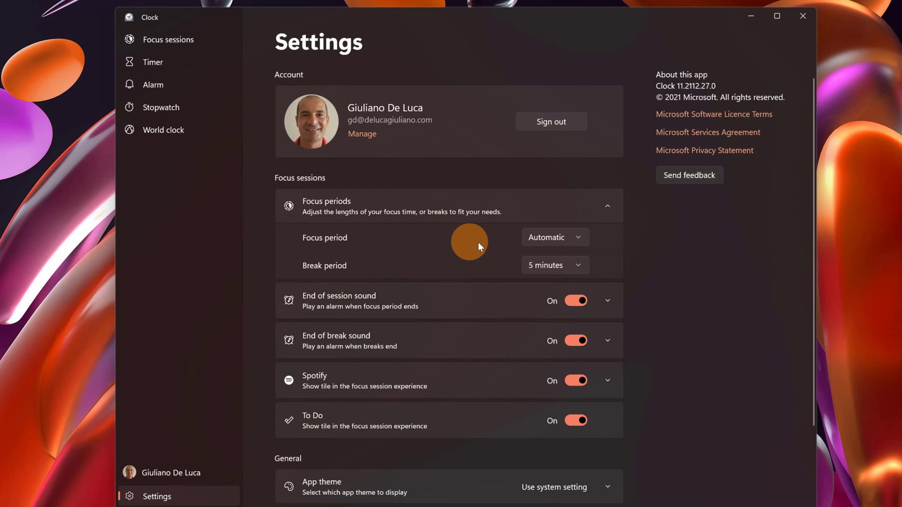
left_click(571, 238)
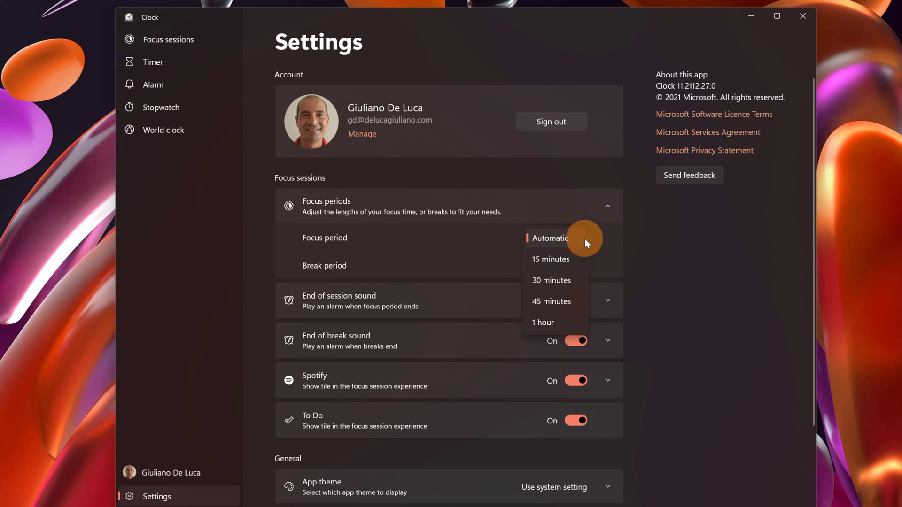
left_click(591, 238)
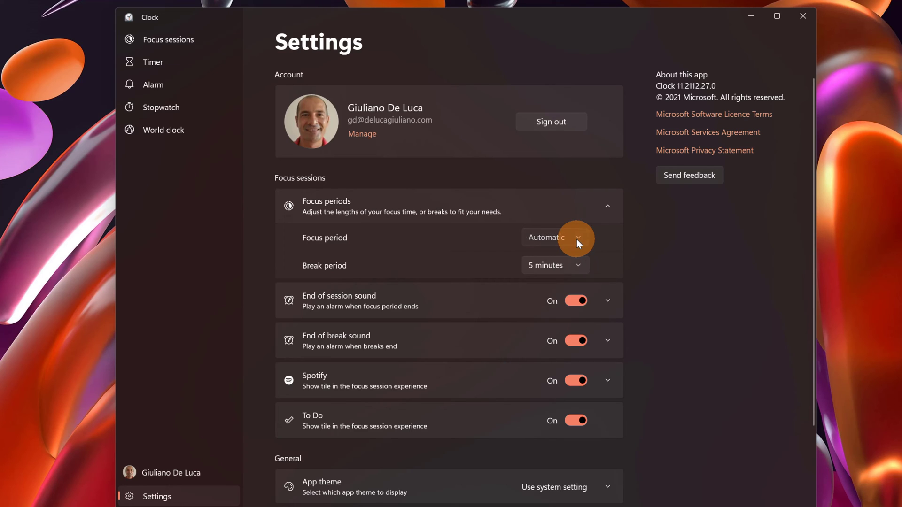
left_click(576, 239)
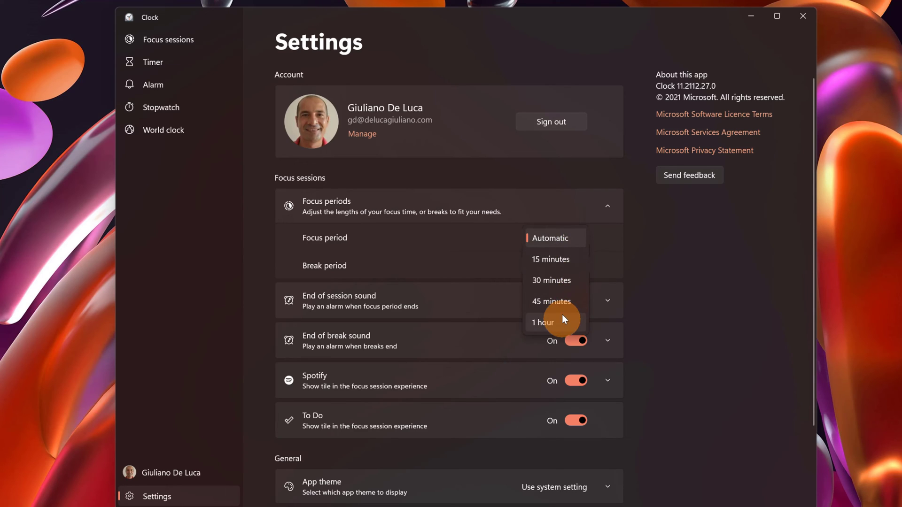
left_click(604, 255)
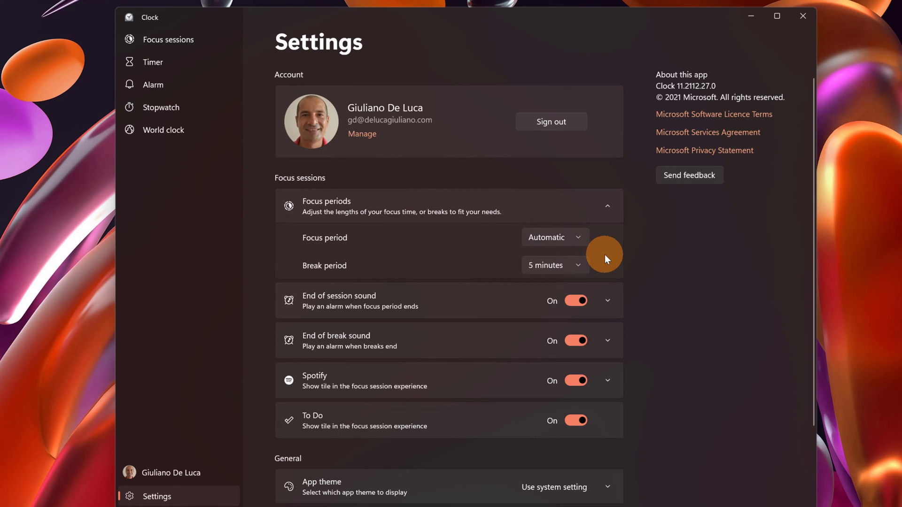
left_click(560, 266)
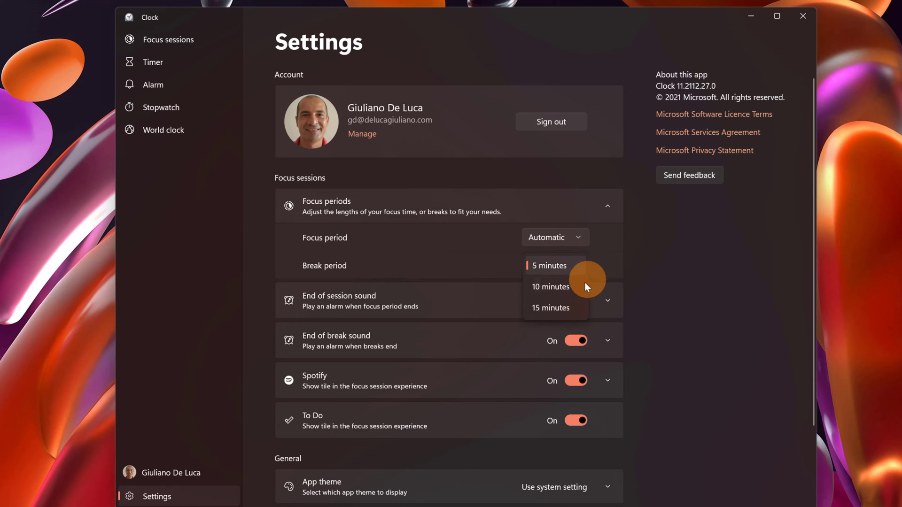
left_click(602, 267)
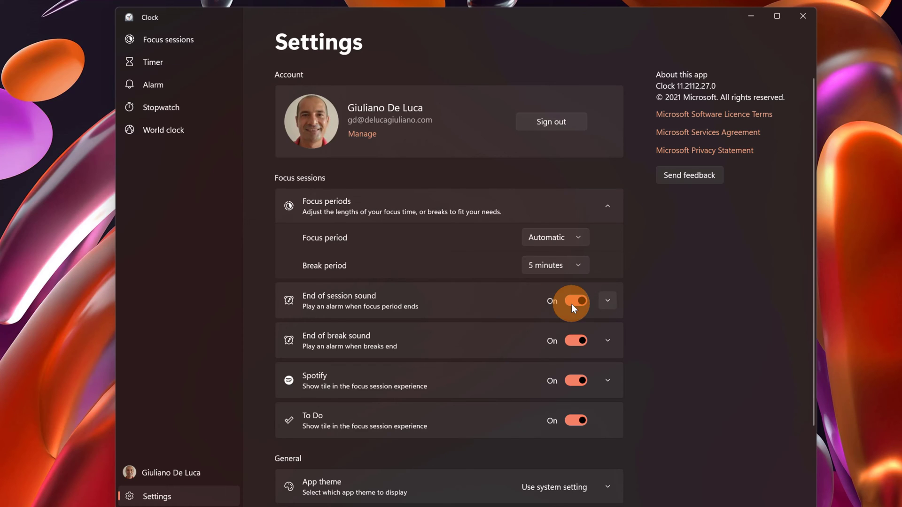
Expand the end-of-session sound and check its alarm list, leaving it on Tap
left_click(610, 296)
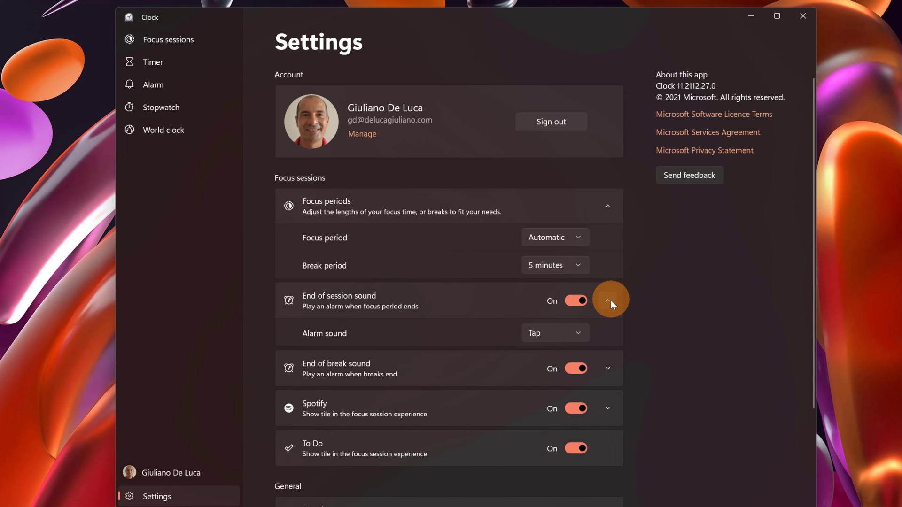
left_click(582, 334)
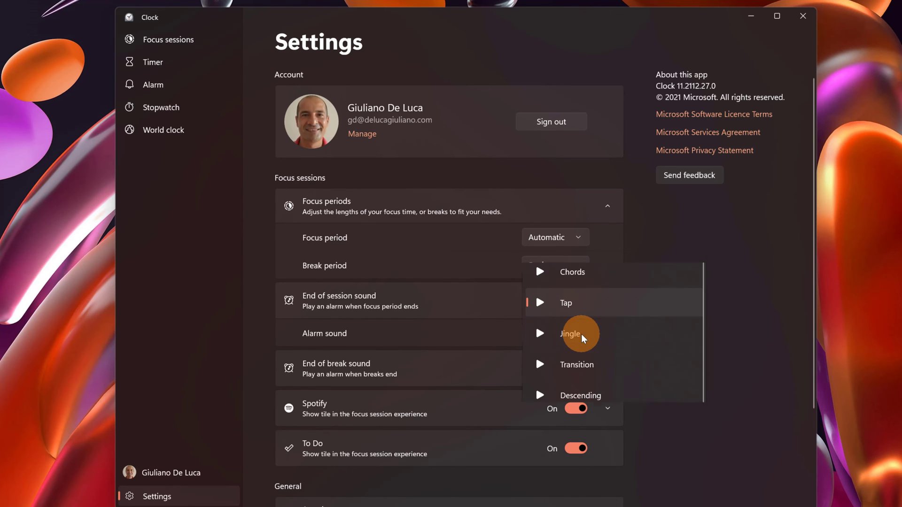
left_click(491, 330)
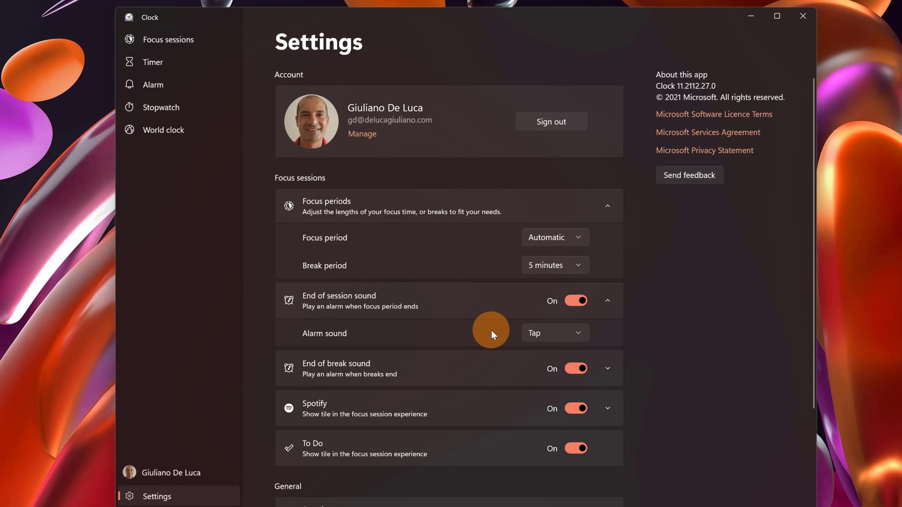
Check the end-of-break alarm stays Descending and view the Spotify sign-in status
scroll(542, 372, "down", 2)
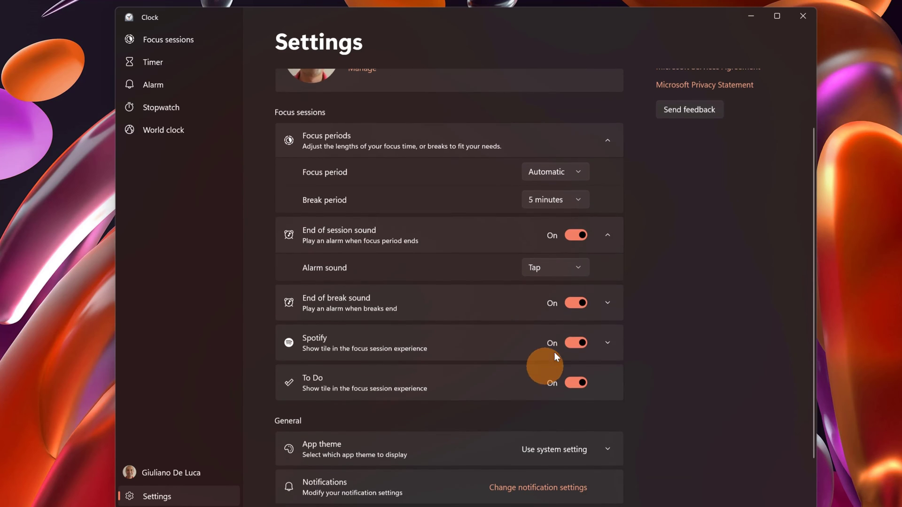
left_click(608, 302)
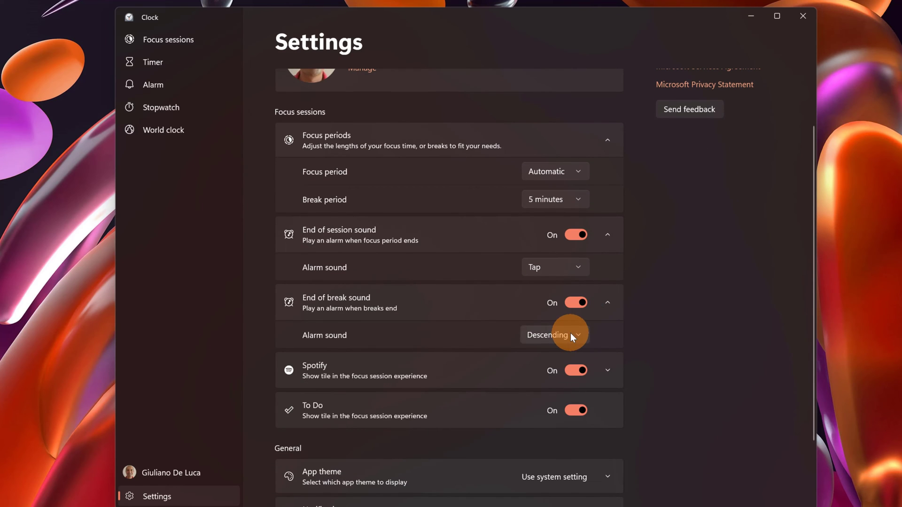
left_click(570, 334)
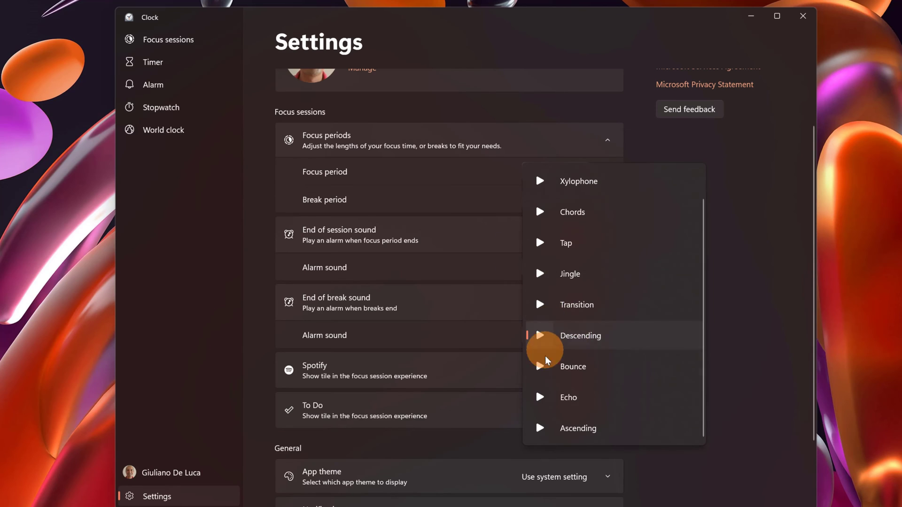
left_click(485, 335)
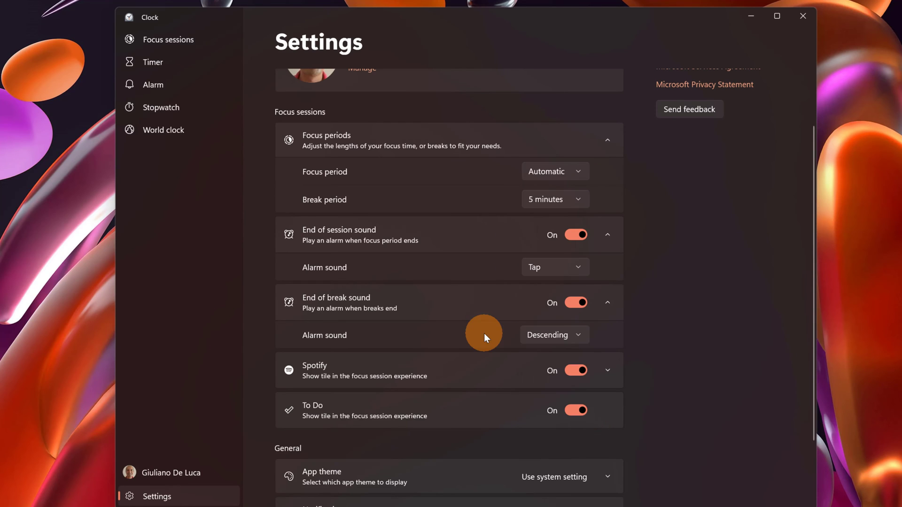
left_click(606, 371)
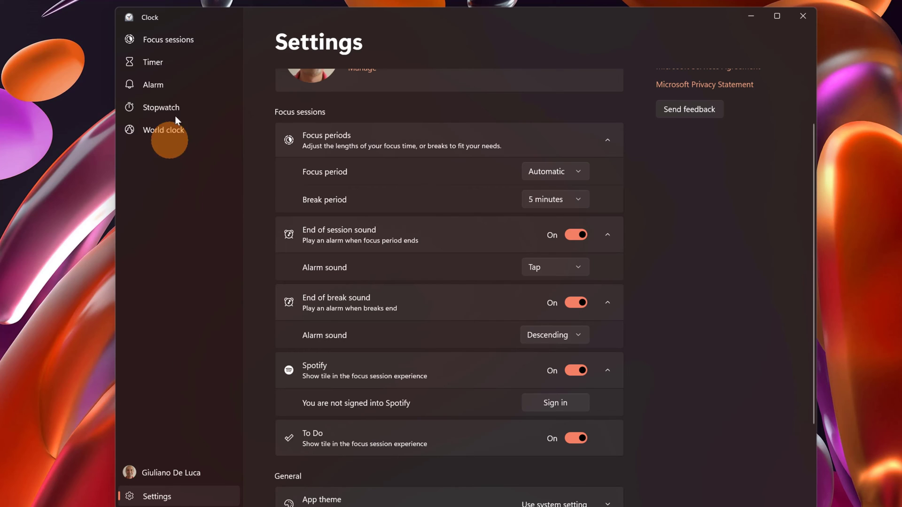
Return to the Focus sessions page and start the 60-minute session
left_click(175, 40)
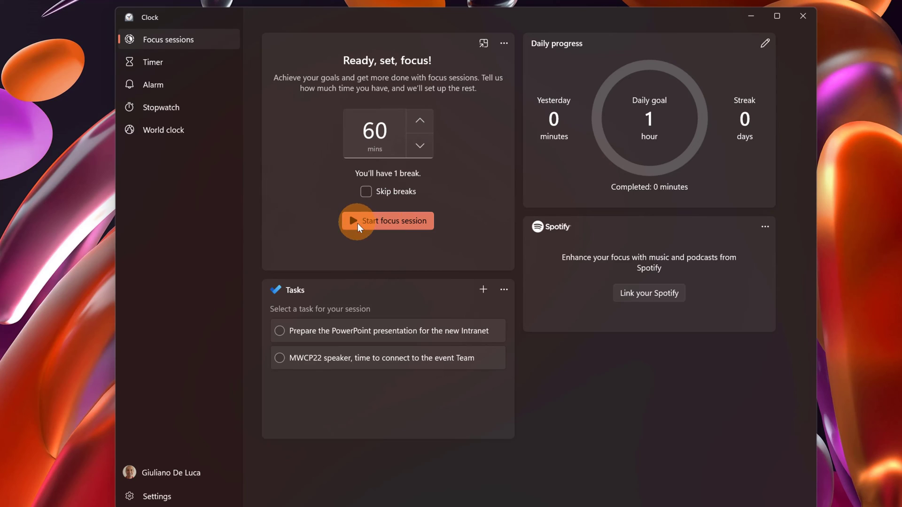
left_click(407, 221)
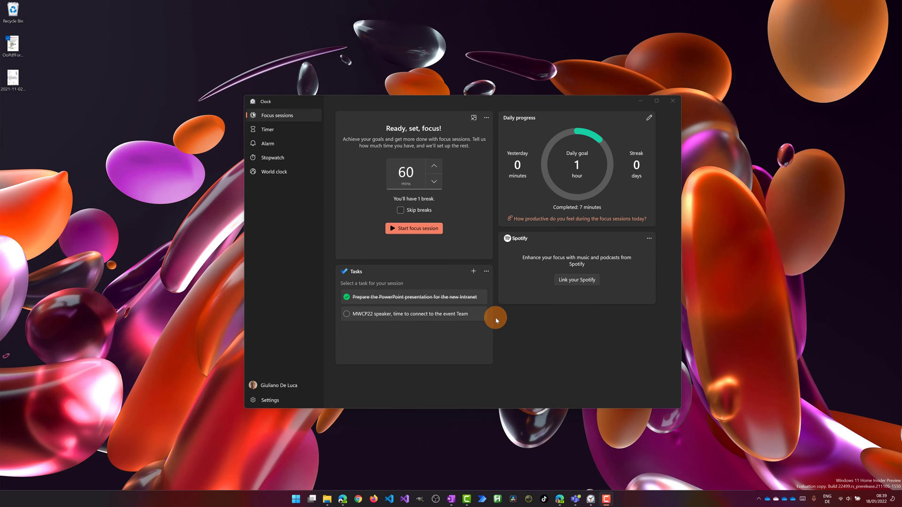
Search the Start menu for 'focus' and open the Focus assist automatic rules settings
key("super")
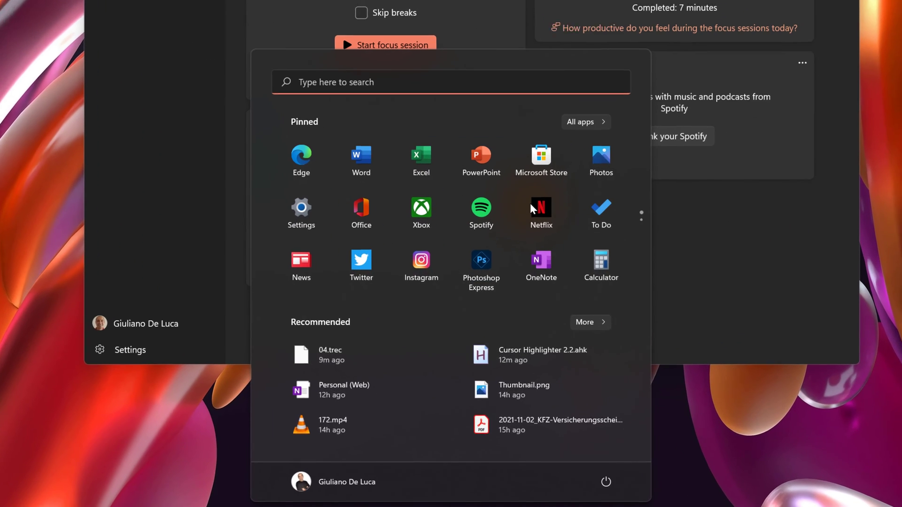
type("fosu")
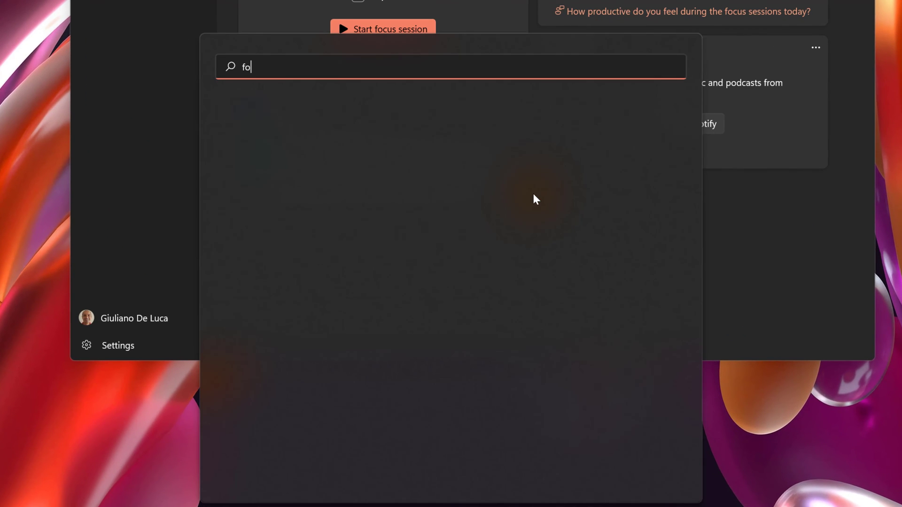
key("BackSpace")
key("BackSpace")
type("cus")
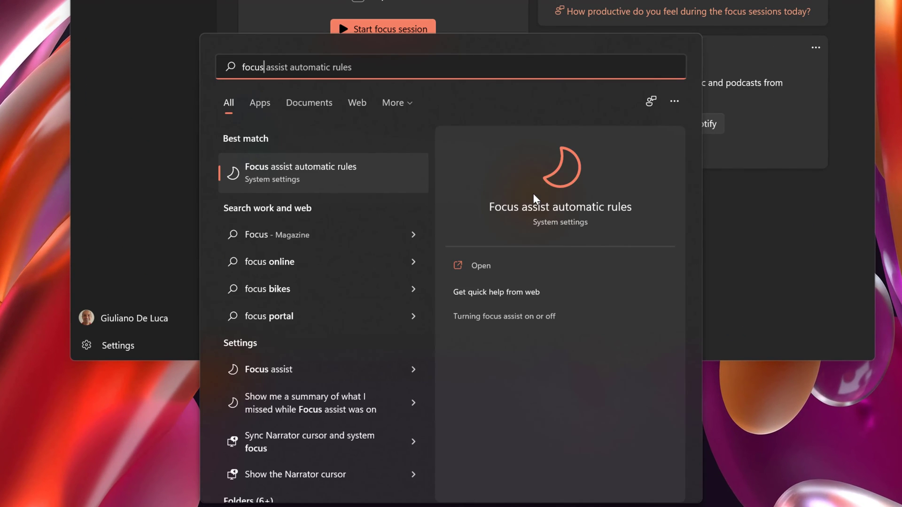
left_click(350, 183)
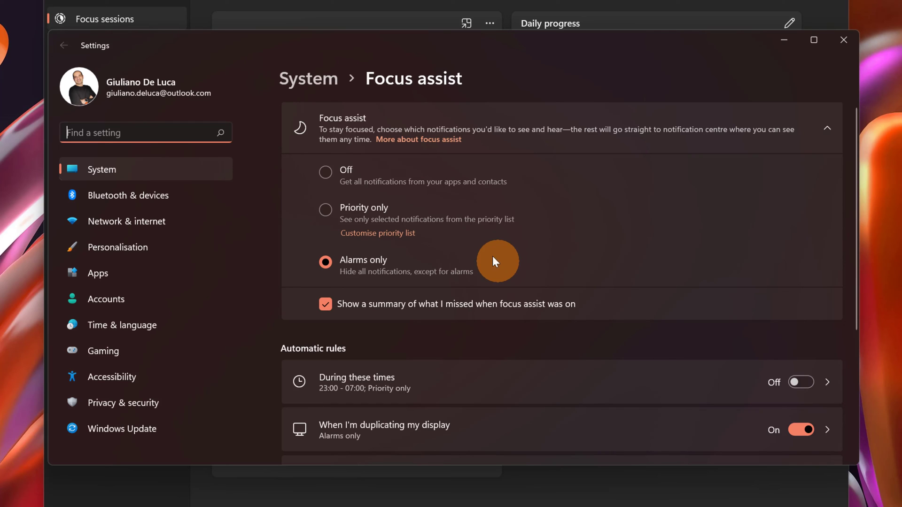
Select the Priority only option for Focus assist, replacing Alarms only
left_click(329, 209)
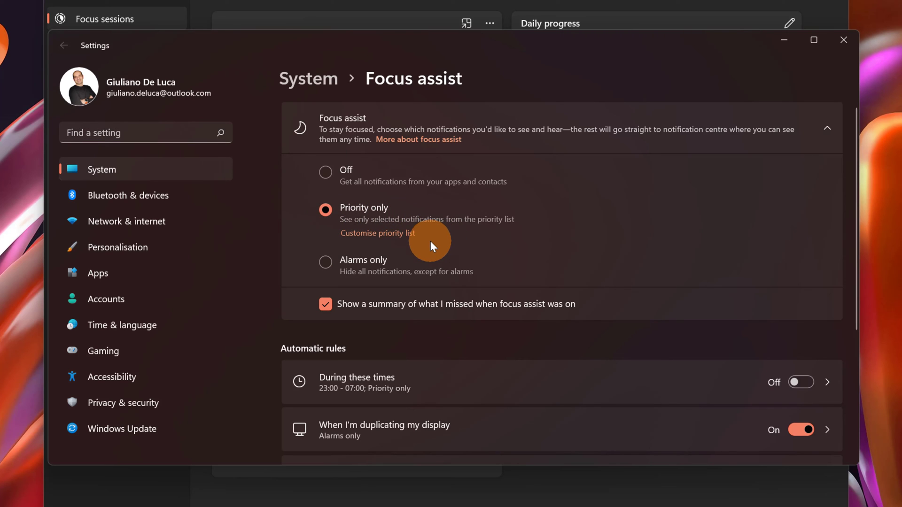
Open the Customise priority list page and scroll through its allowed apps
left_click(403, 235)
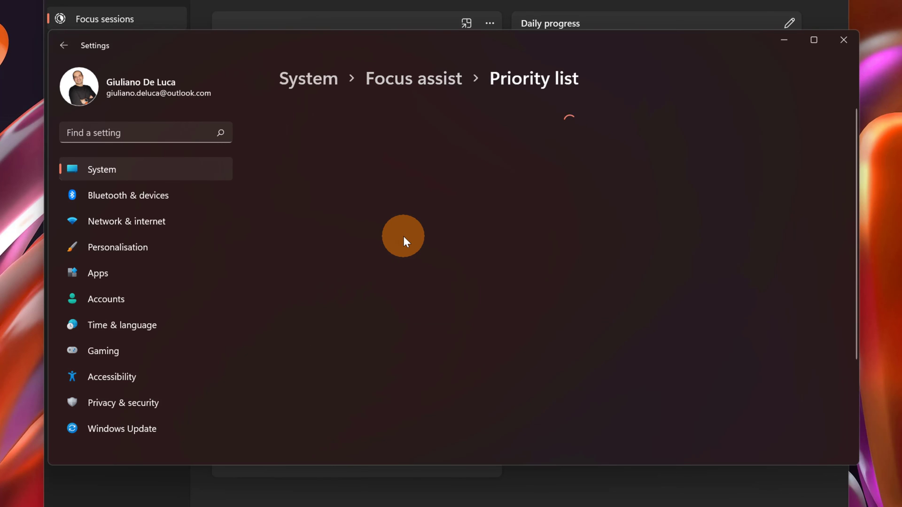
scroll(404, 237, "down", 3)
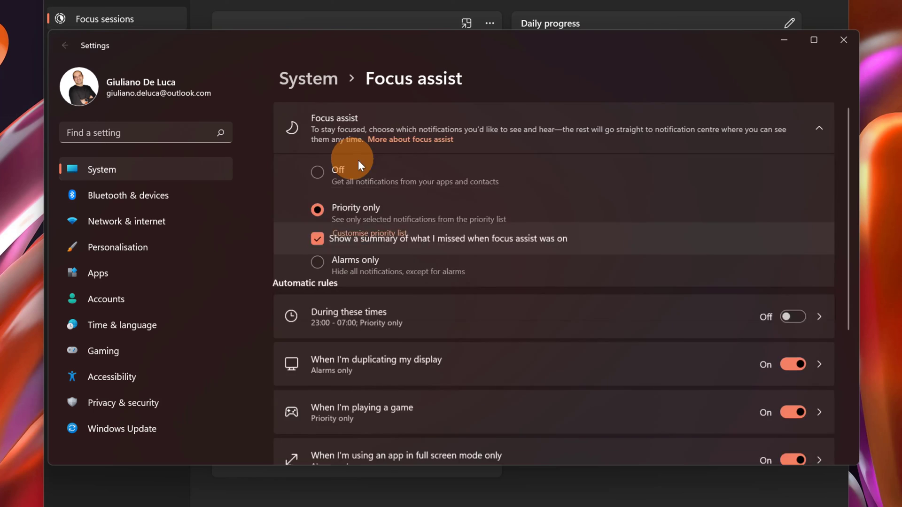
Select Off under Focus assist, replacing Priority only
left_click(346, 174)
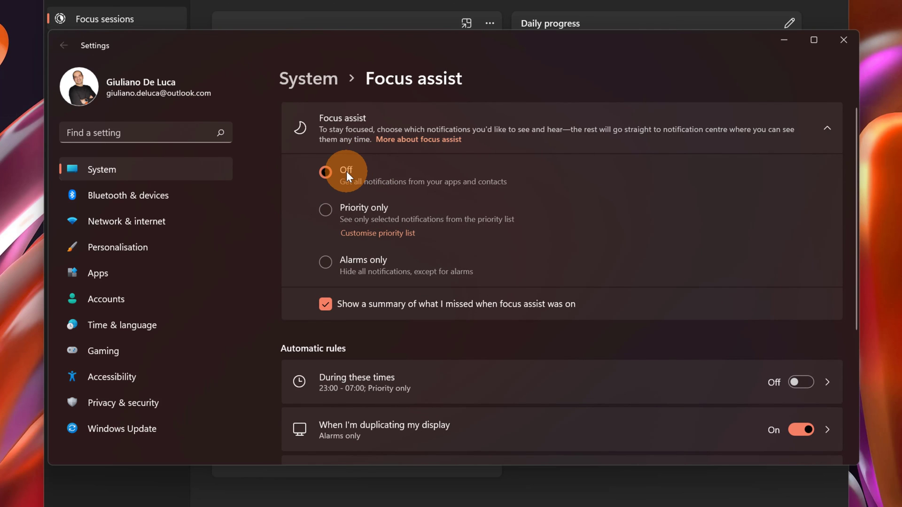